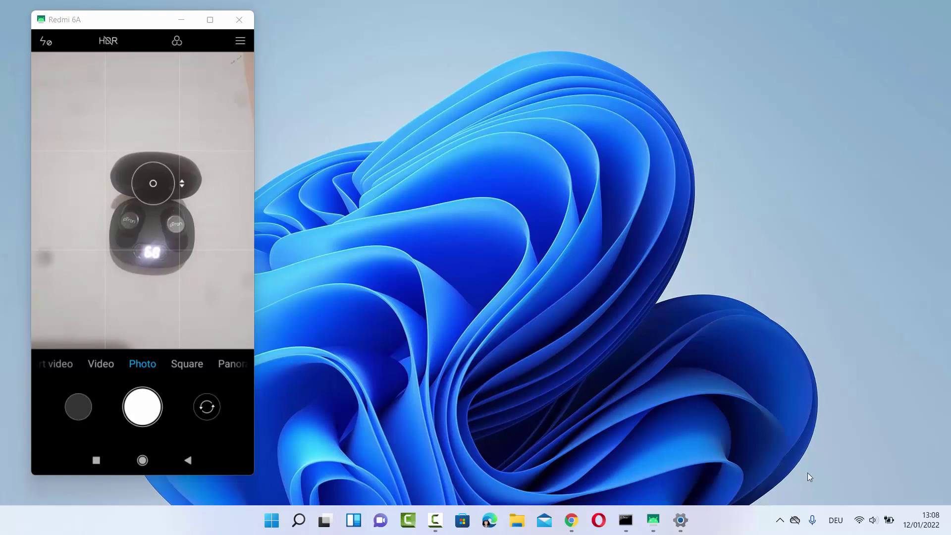
Step: Show and dismiss the hidden notification-area icons panel several times
left_click(781, 521)
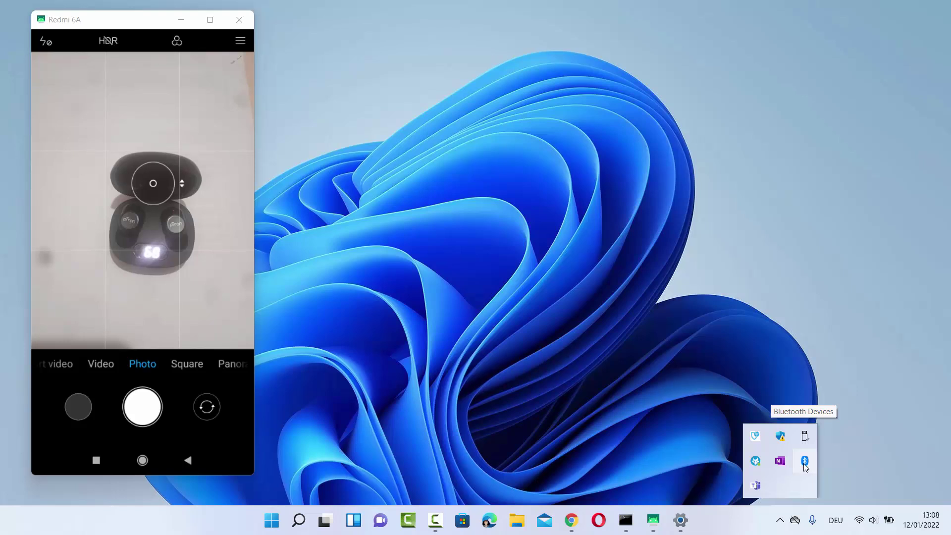
left_click(756, 525)
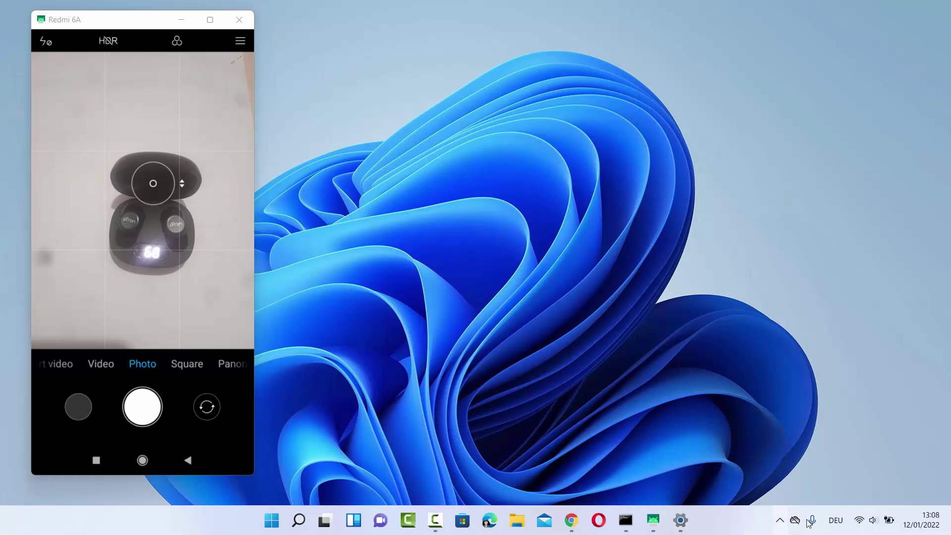
left_click(780, 522)
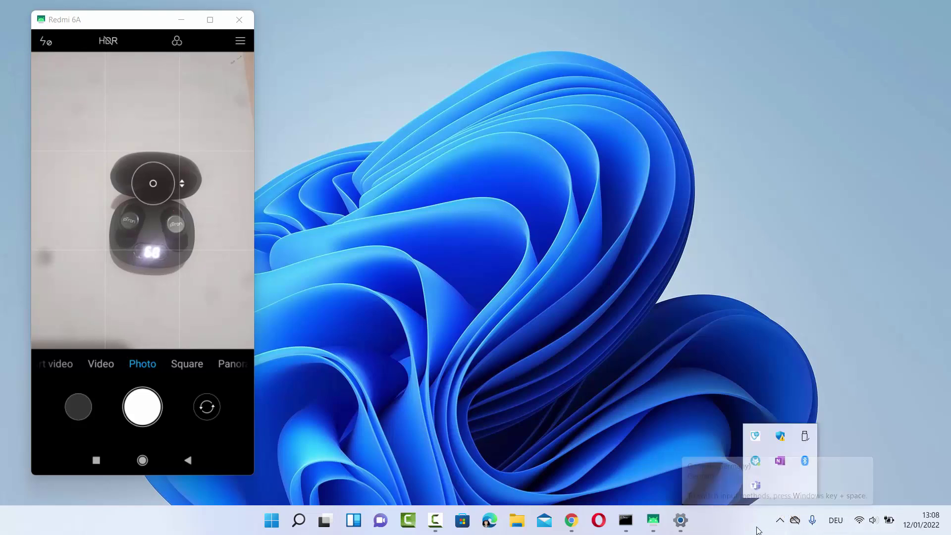
left_click(780, 521)
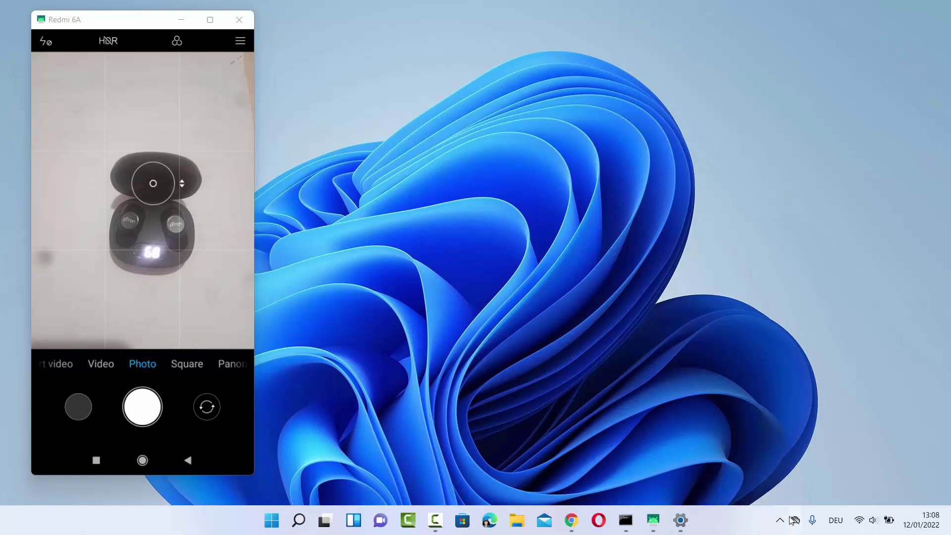
left_click(781, 521)
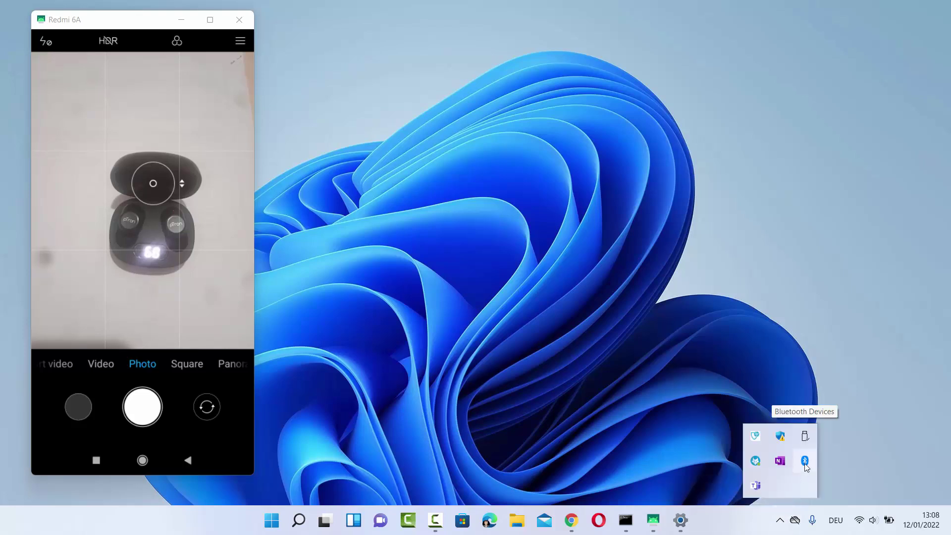
left_click(589, 458)
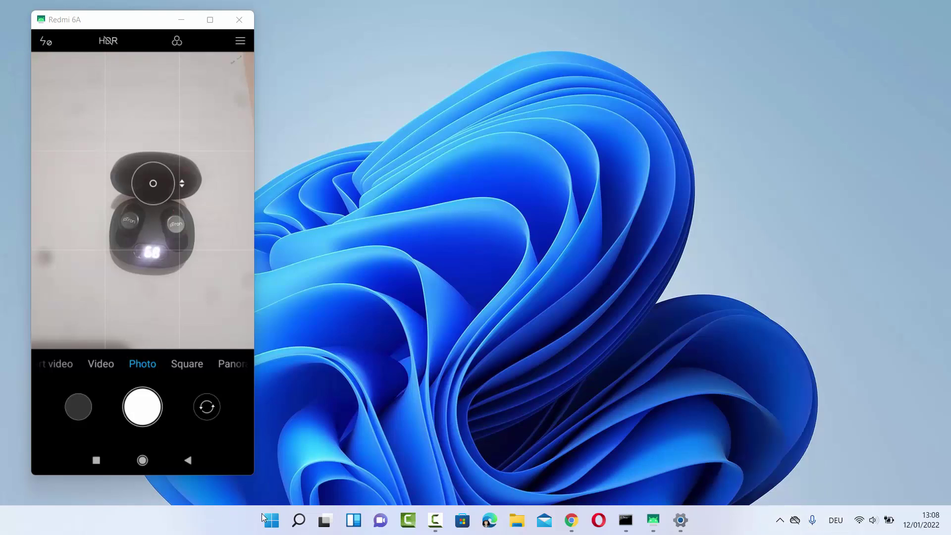
Step: Search 'sett' to launch Settings and go to the Bluetooth & devices page
left_click(299, 522)
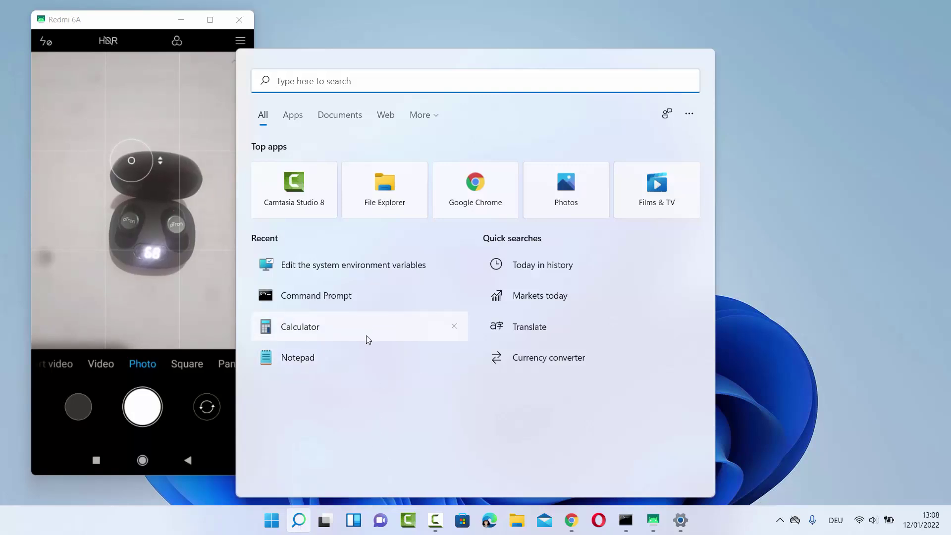
type("sett")
left_click(331, 177)
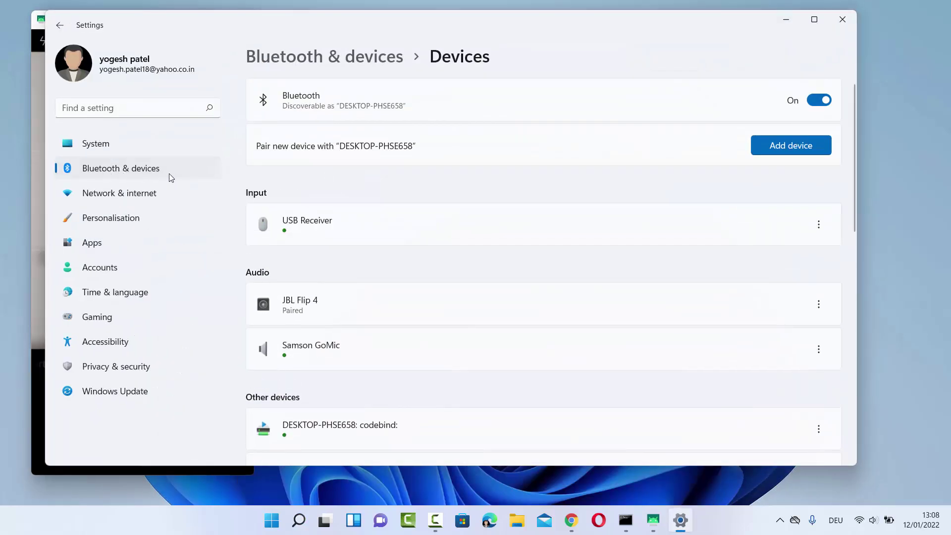
left_click(126, 170)
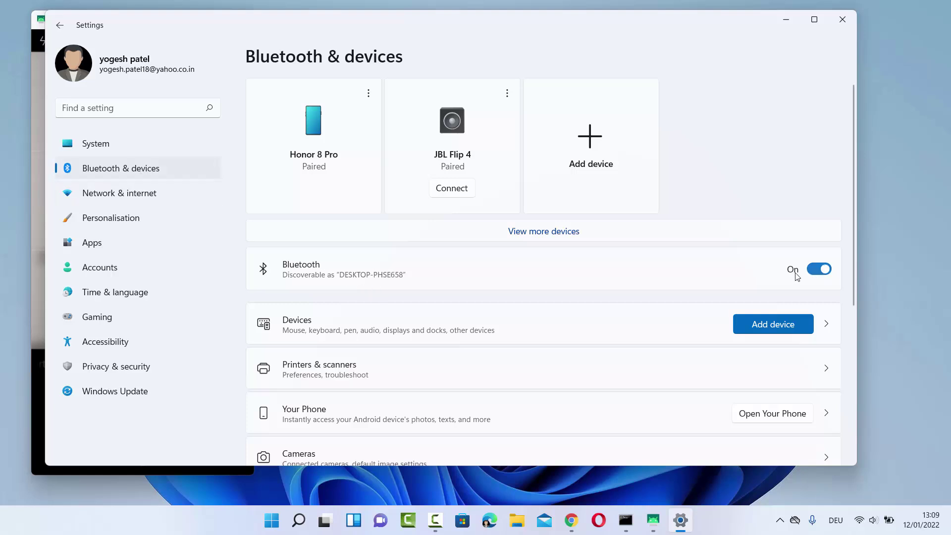
Step: Turn Bluetooth off and back on, then go to the full Bluetooth devices list
left_click(814, 274)
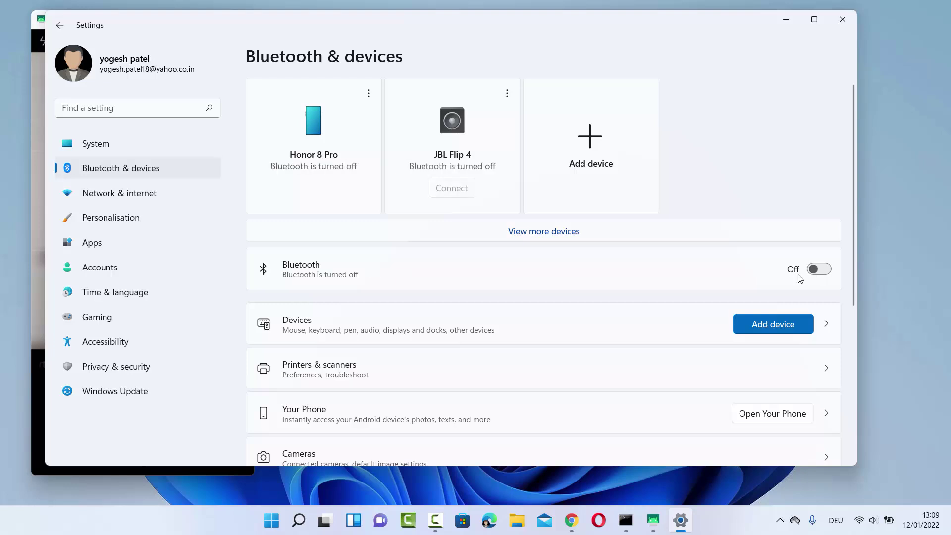
left_click(801, 279)
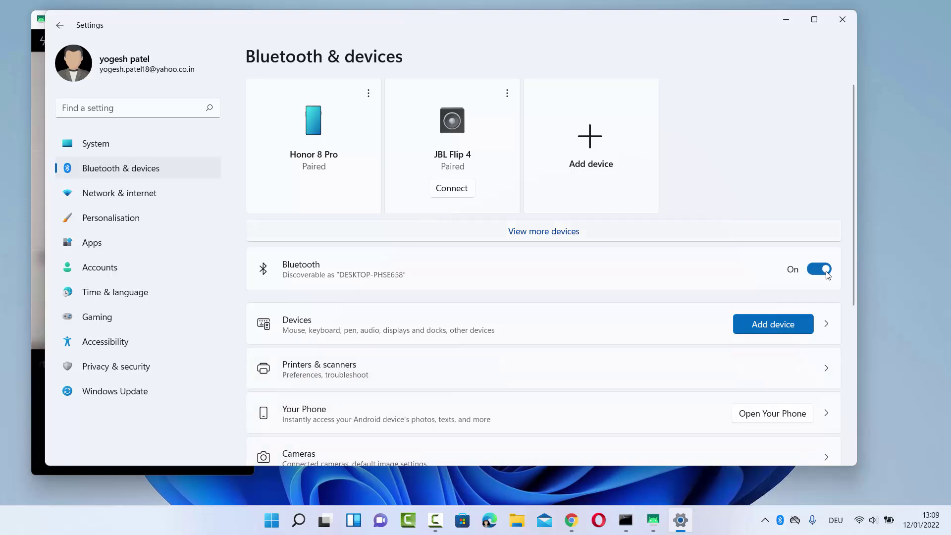
key("Return")
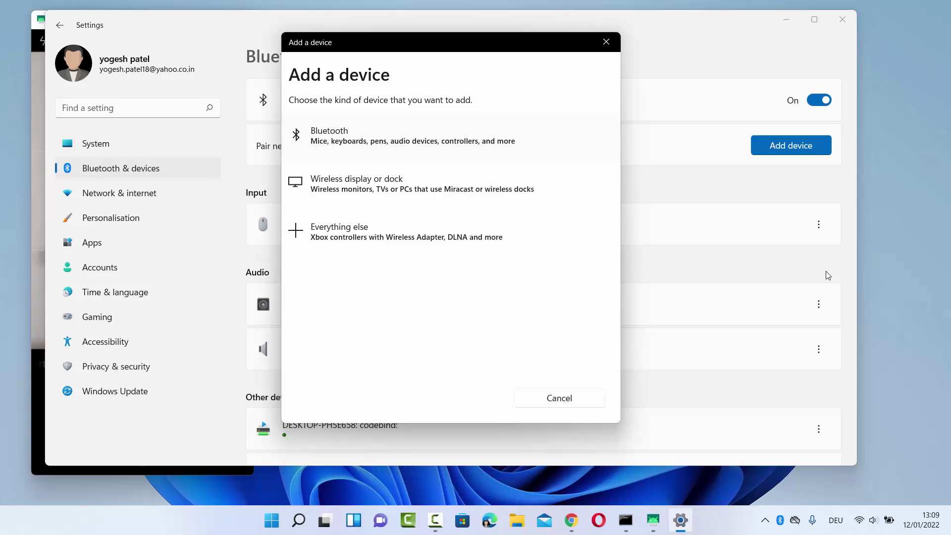
Step: Start a Bluetooth scan, check the phone camera view, then return to Settings
key("Return")
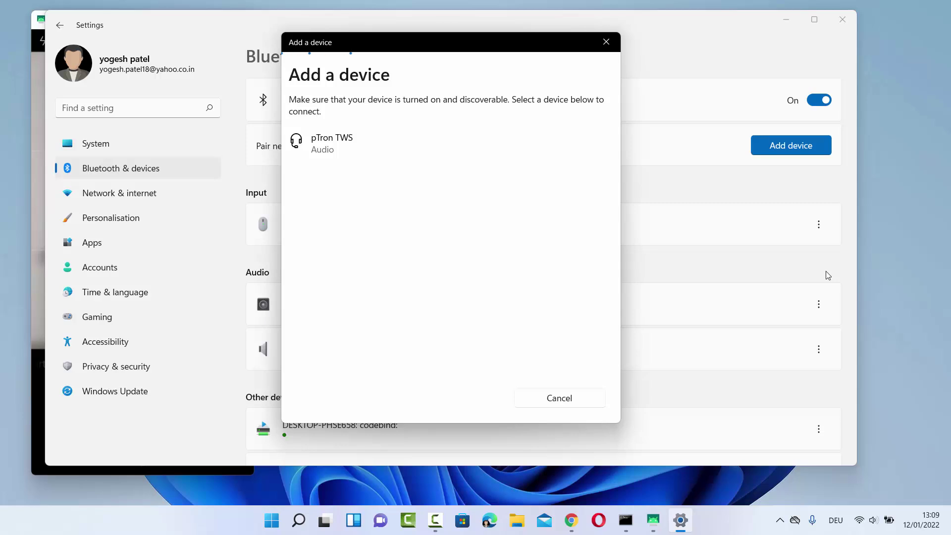
key("alt+Tab")
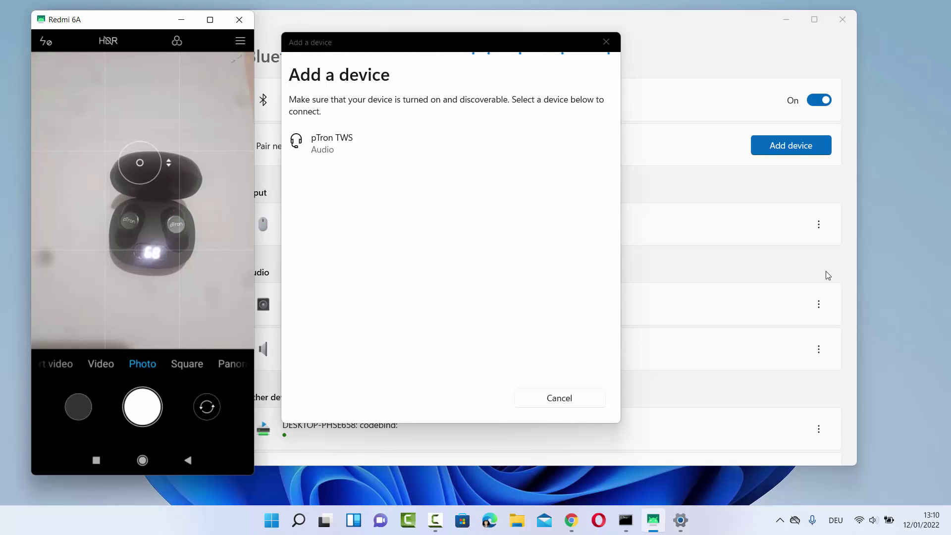
key("alt+Tab")
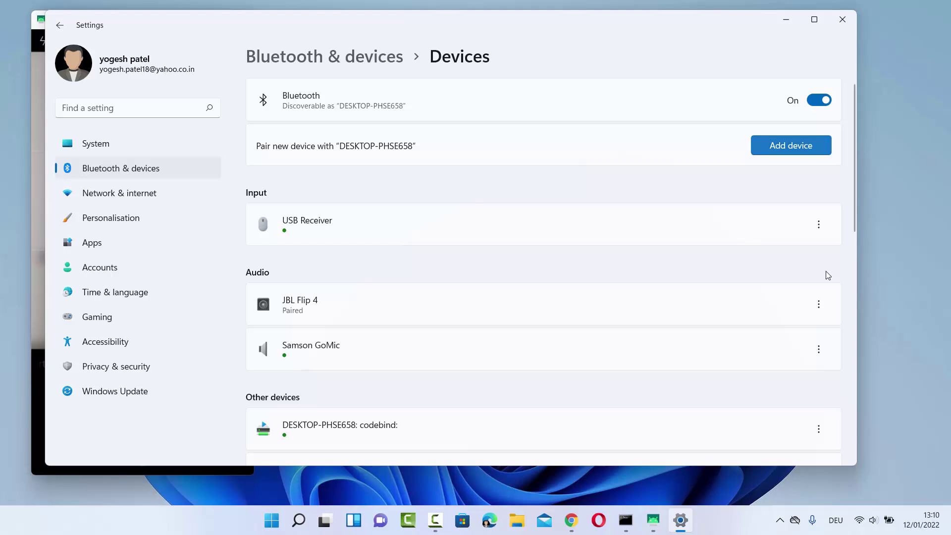
Step: From the Bluetooth tray icon's menu, pick the show Bluetooth devices option
key("super+b")
key("Return")
key("Right")
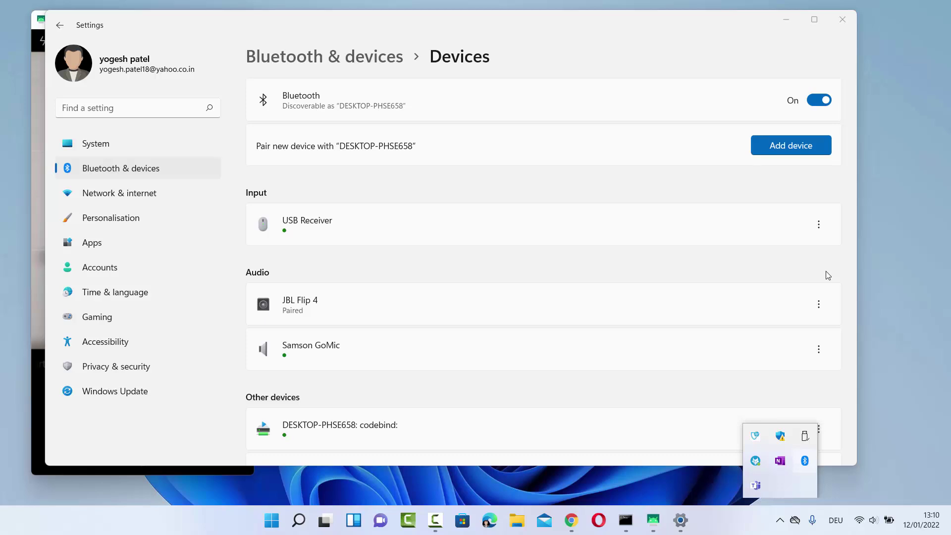
key("Return")
key("Up")
key("Up")
key("Up")
key("Up")
key("Up")
key("Up")
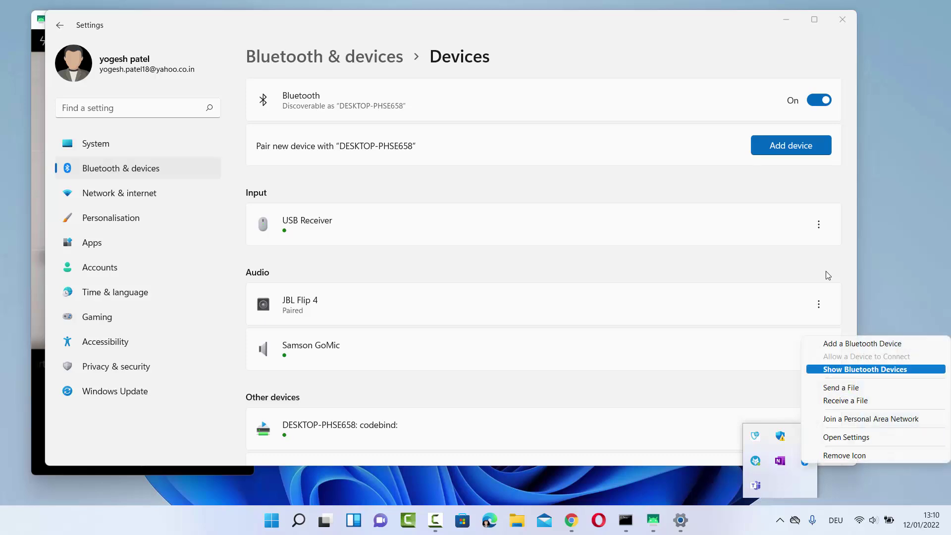
key("Return")
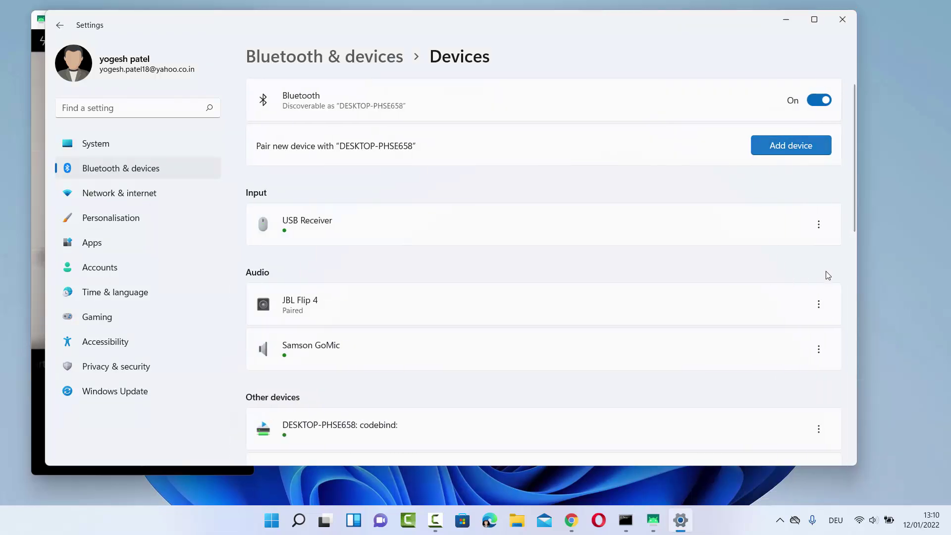
Step: From the Bluetooth tray icon's menu, choose Add a Bluetooth Device
key("super+b")
key("Return")
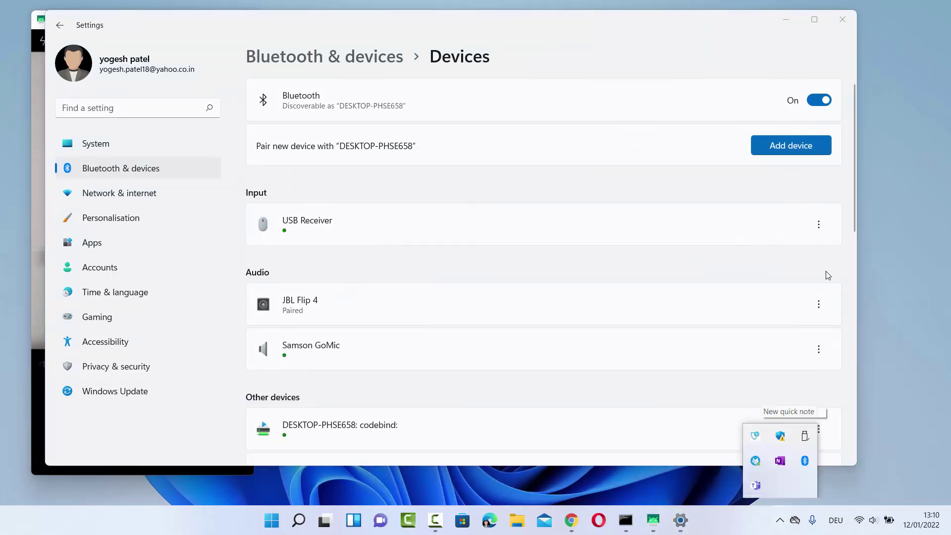
key("shift+F10")
key("Down")
key("Up")
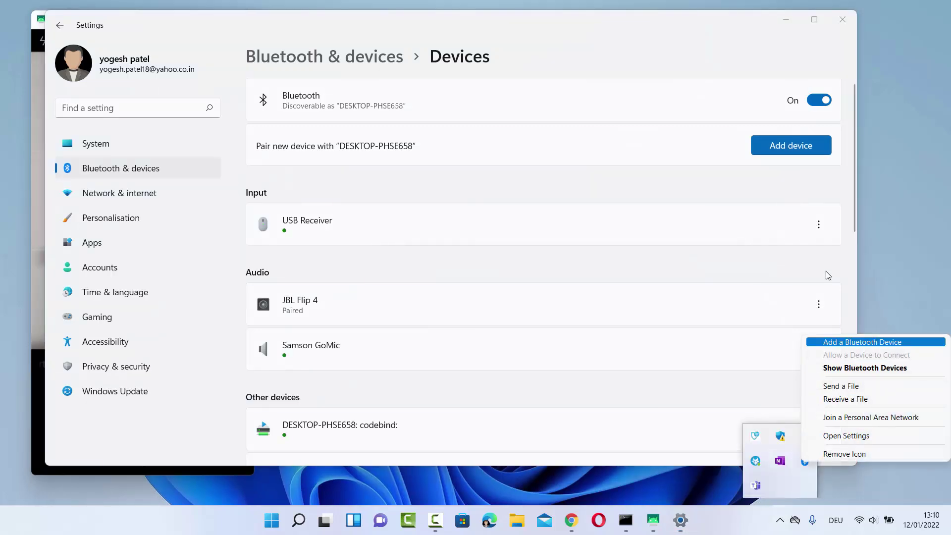
key("Return")
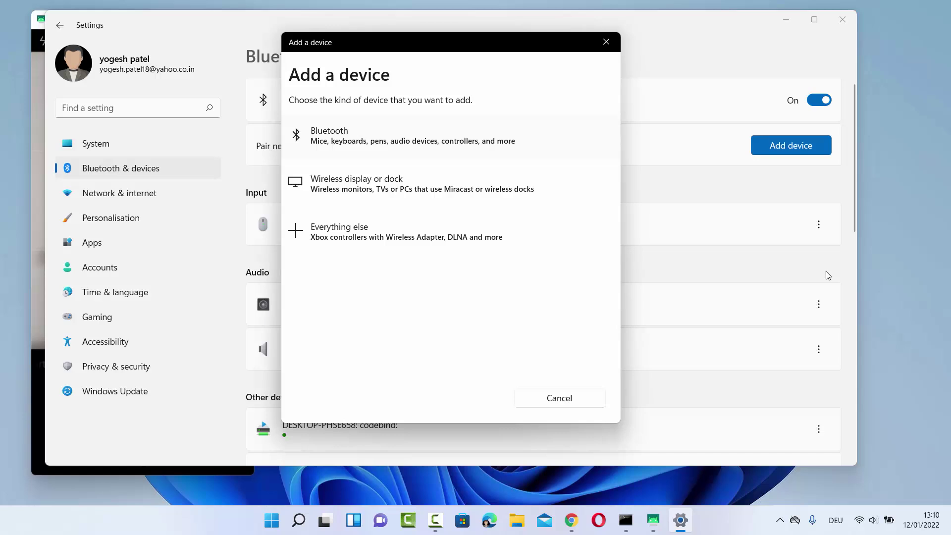
Step: Choose Bluetooth, let the scan finish, and pair the pTron TWS earbuds
key("Return")
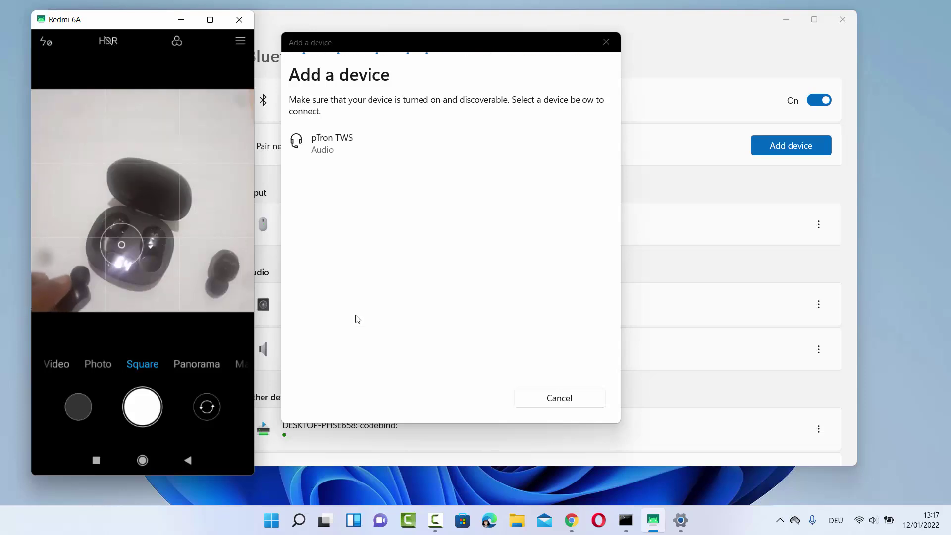
left_click(335, 143)
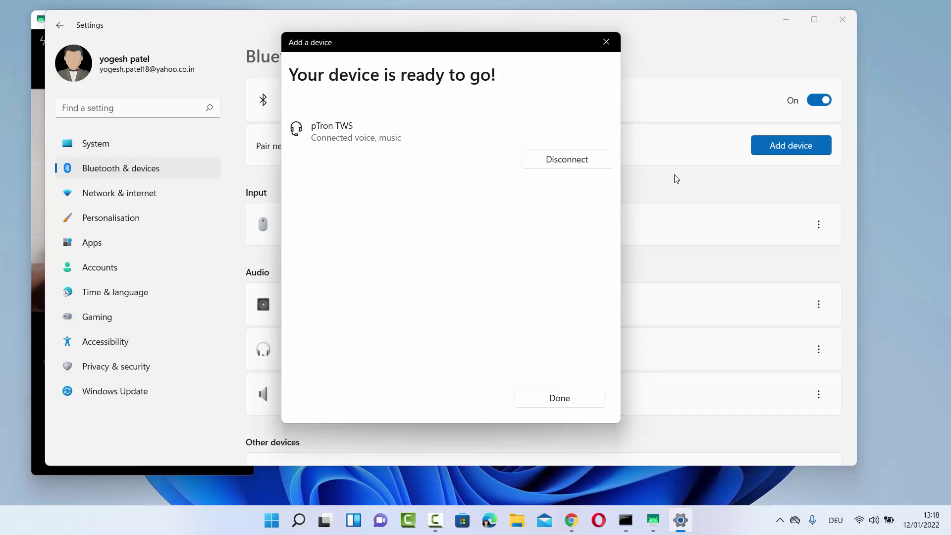
Step: Close the pairing dialog with Done and confirm pTron TWS under Audio
left_click(555, 400)
scroll(392, 270, "down", 2)
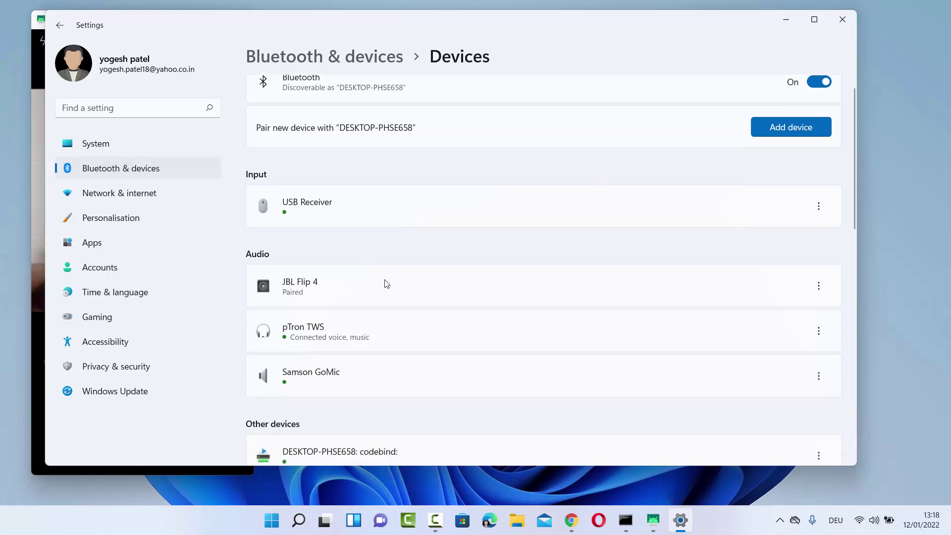